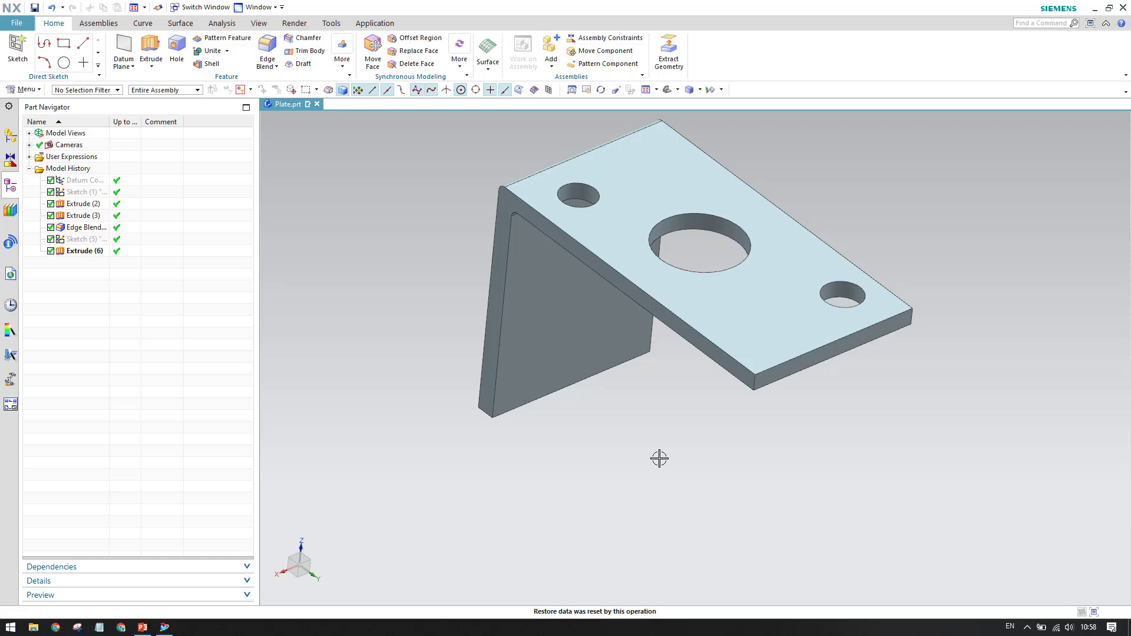
- Reframe the bracket and check its assembly structure before returning to the feature history
{"action": "scroll", "coordinate": [621, 455], "scroll_direction": "down", "scroll_amount": 3}
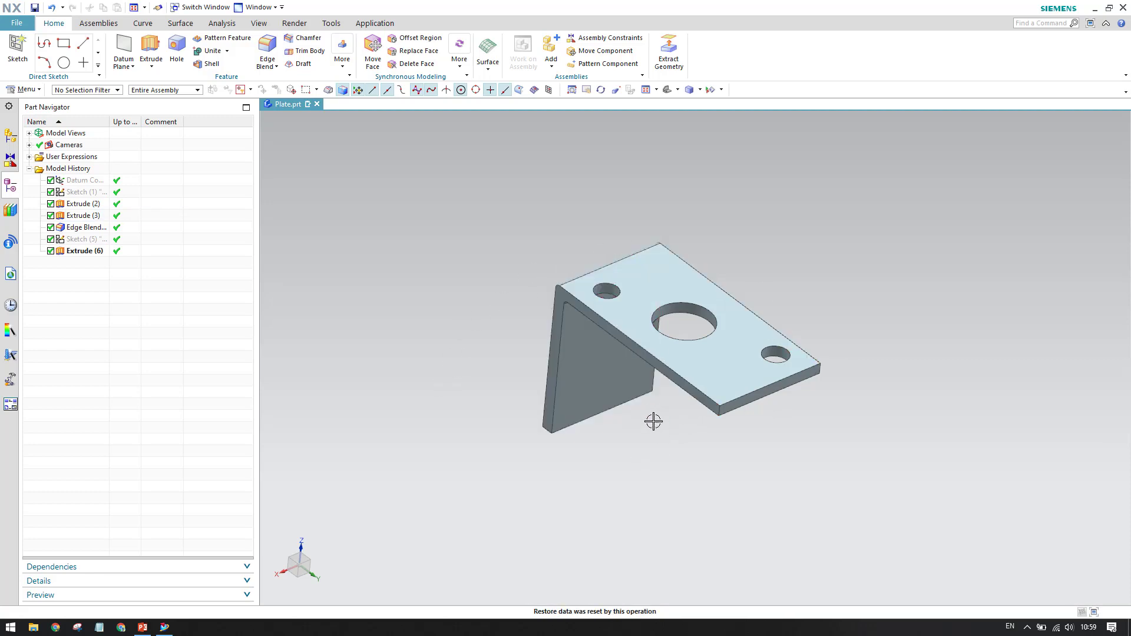
{"action": "middle_click_drag", "start_coordinate": [659, 429], "coordinate": [616, 389], "text": "shift"}
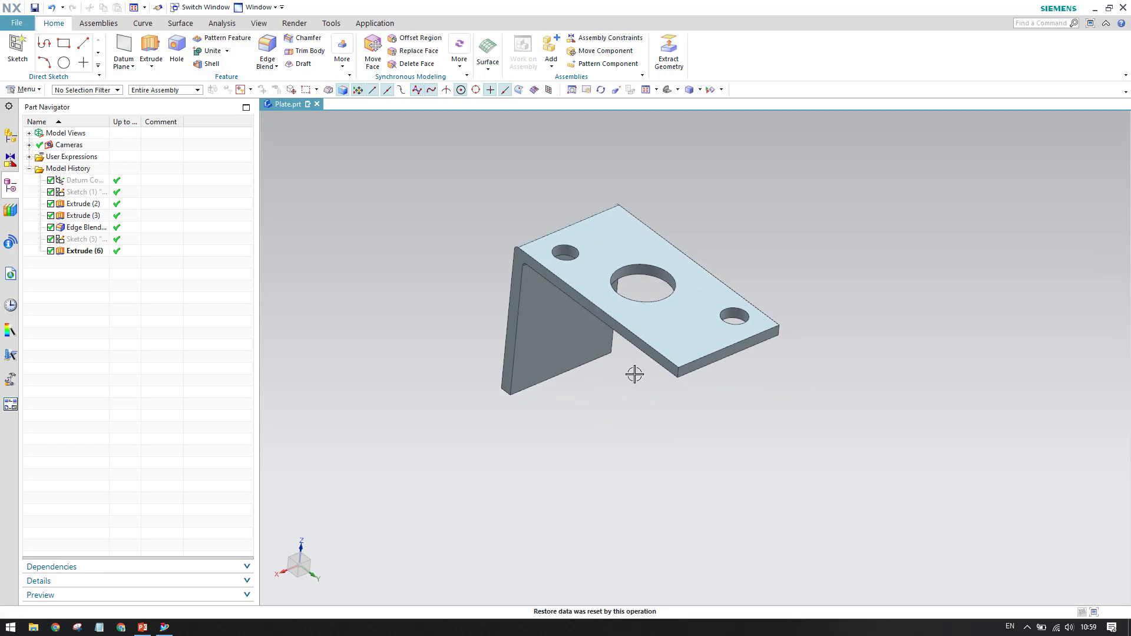
{"action": "left_click", "coordinate": [9, 133]}
{"action": "left_click", "coordinate": [12, 186]}
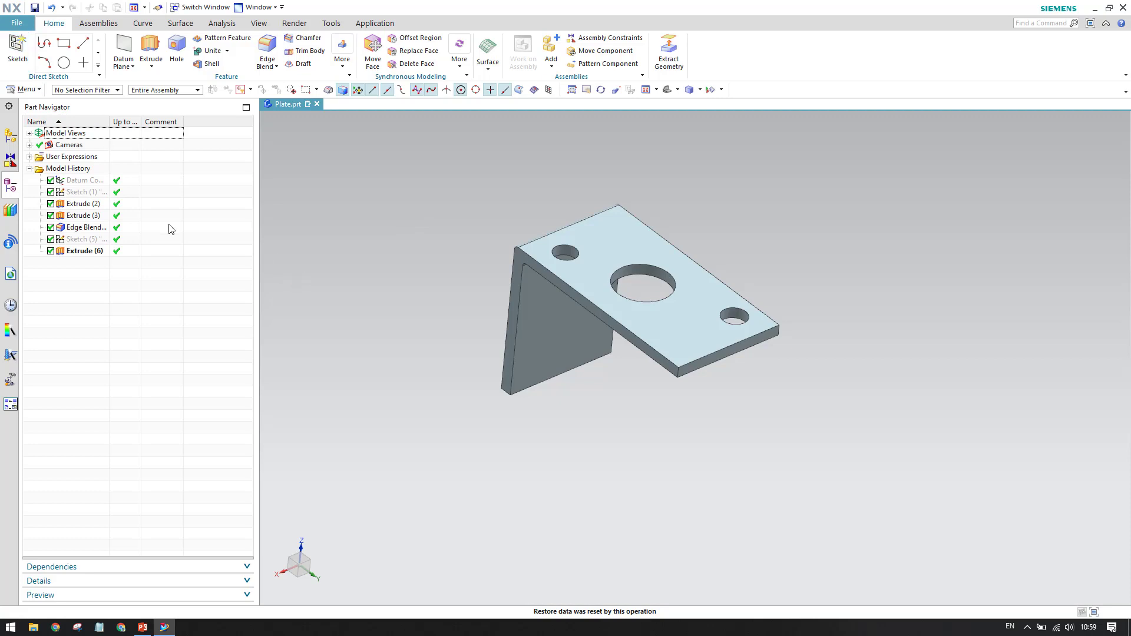
- Start a Drafting sheet for the bracket from the A0 template, leaving the title block unfilled
{"action": "left_click", "coordinate": [14, 27]}
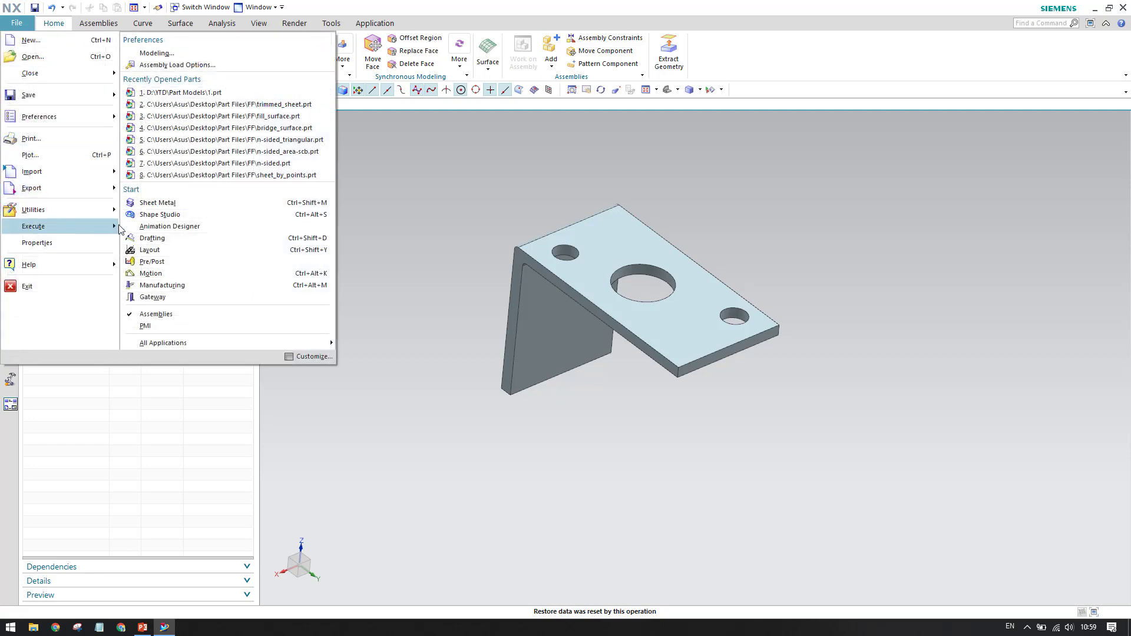
{"action": "left_click", "coordinate": [153, 238]}
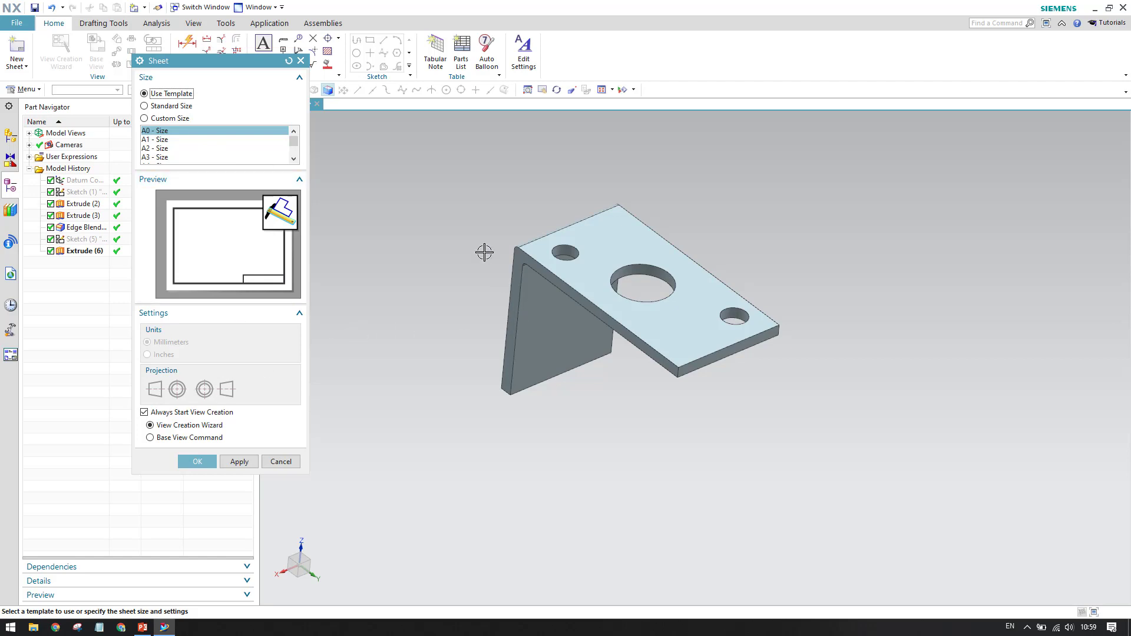
{"action": "left_click", "coordinate": [198, 461]}
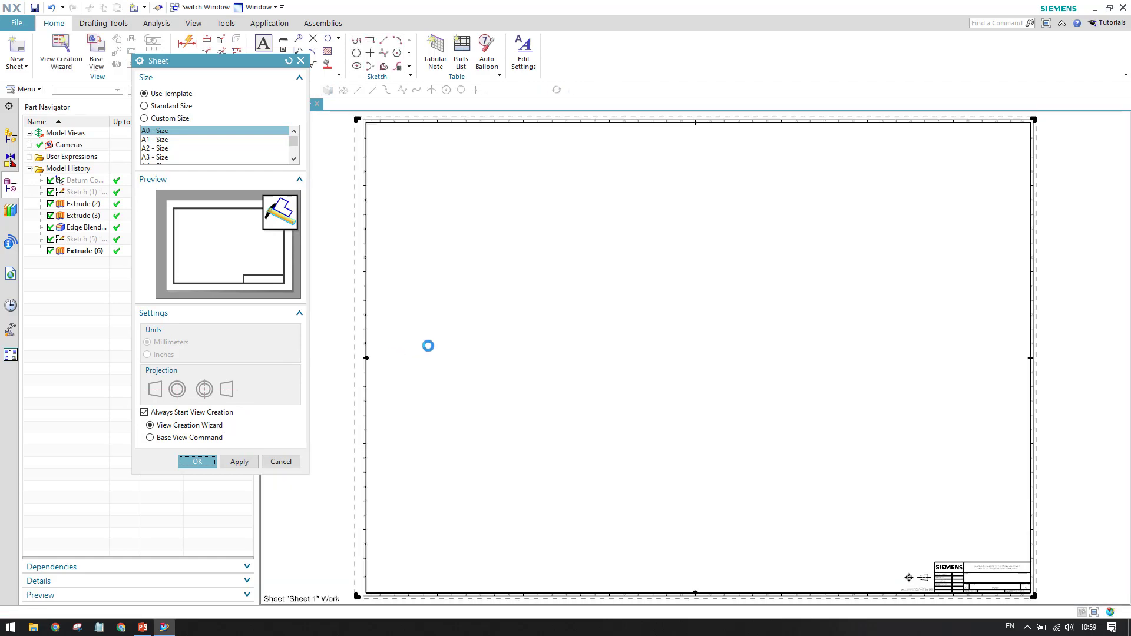
{"action": "left_click", "coordinate": [328, 224]}
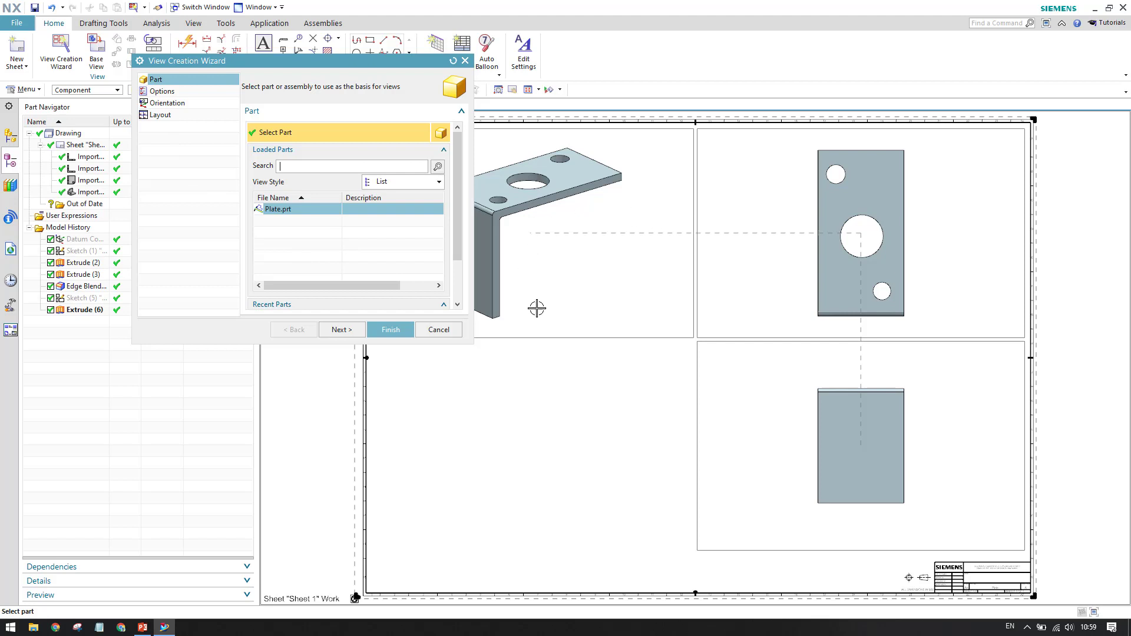
- Finish the isometric, top and front views on Sheet 1, then switch back to Modeling
{"action": "left_click", "coordinate": [391, 329]}
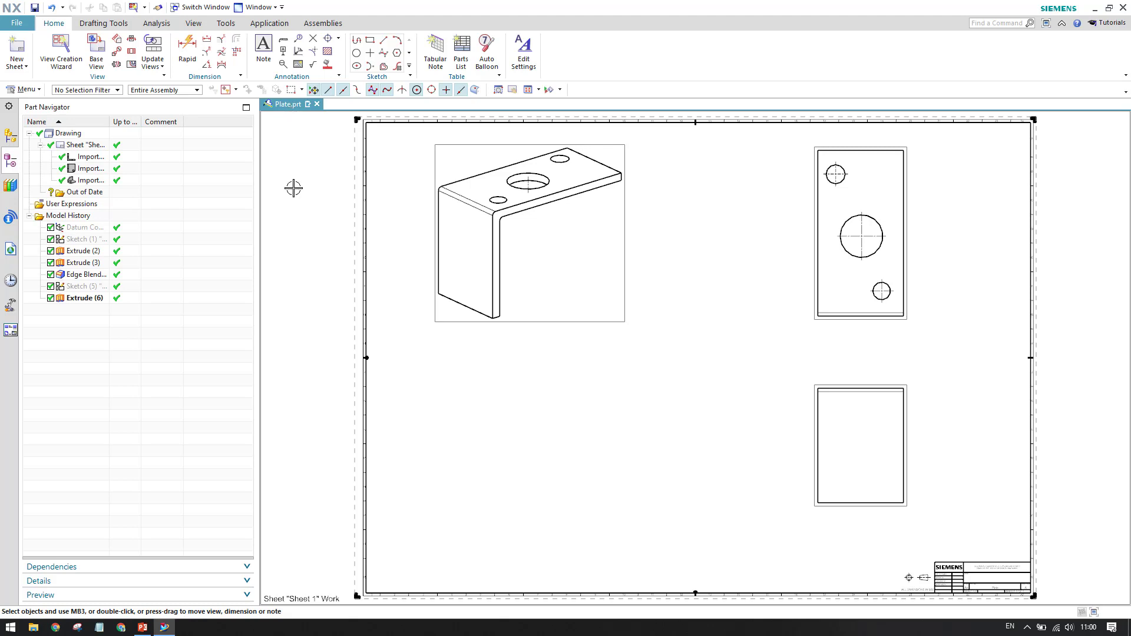
{"action": "left_click", "coordinate": [269, 23]}
{"action": "left_click", "coordinate": [22, 50]}
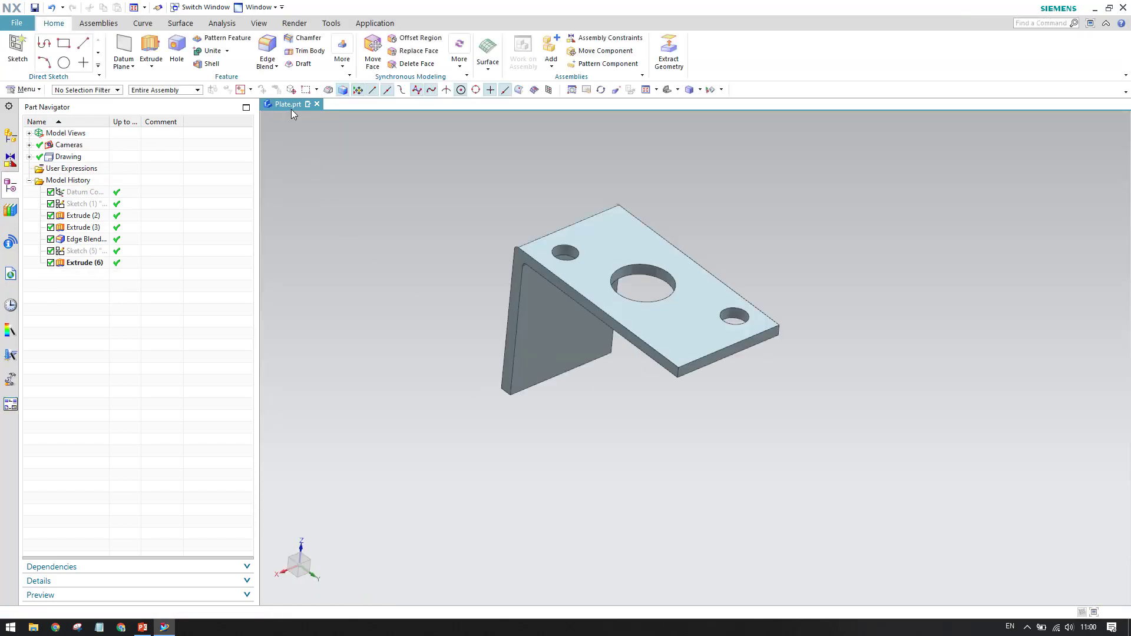
- Switch to Drafting to display Sheet 1 with the bracket's three views
{"action": "left_click", "coordinate": [373, 24]}
{"action": "left_click", "coordinate": [104, 52]}
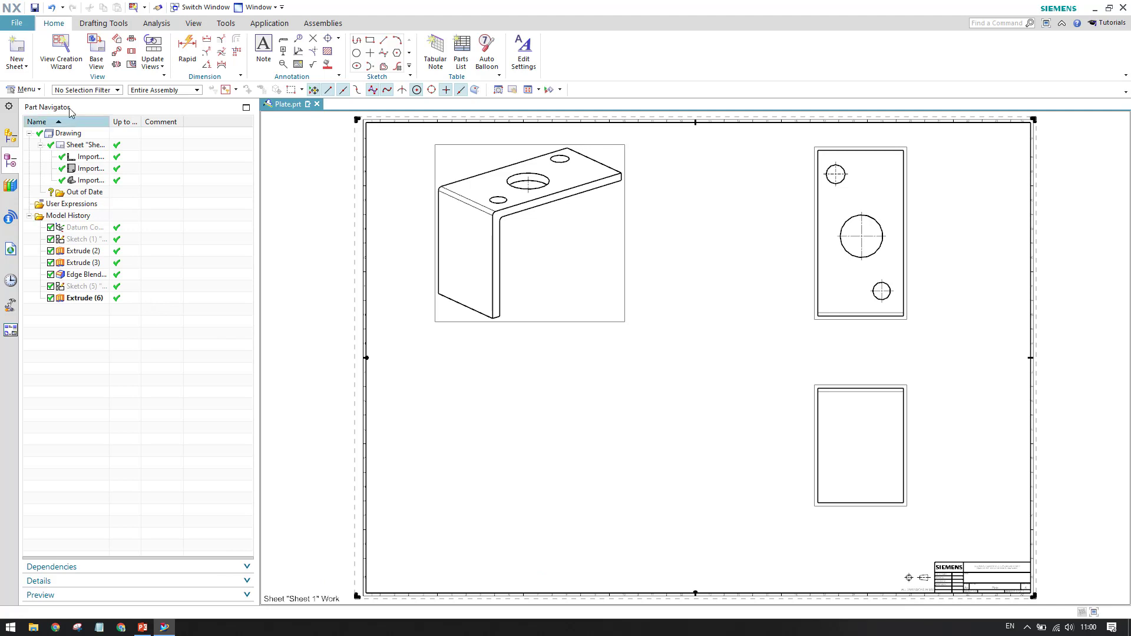
- Create a new Assembly-template file named plate_dwg.prt
{"action": "left_click", "coordinate": [26, 27]}
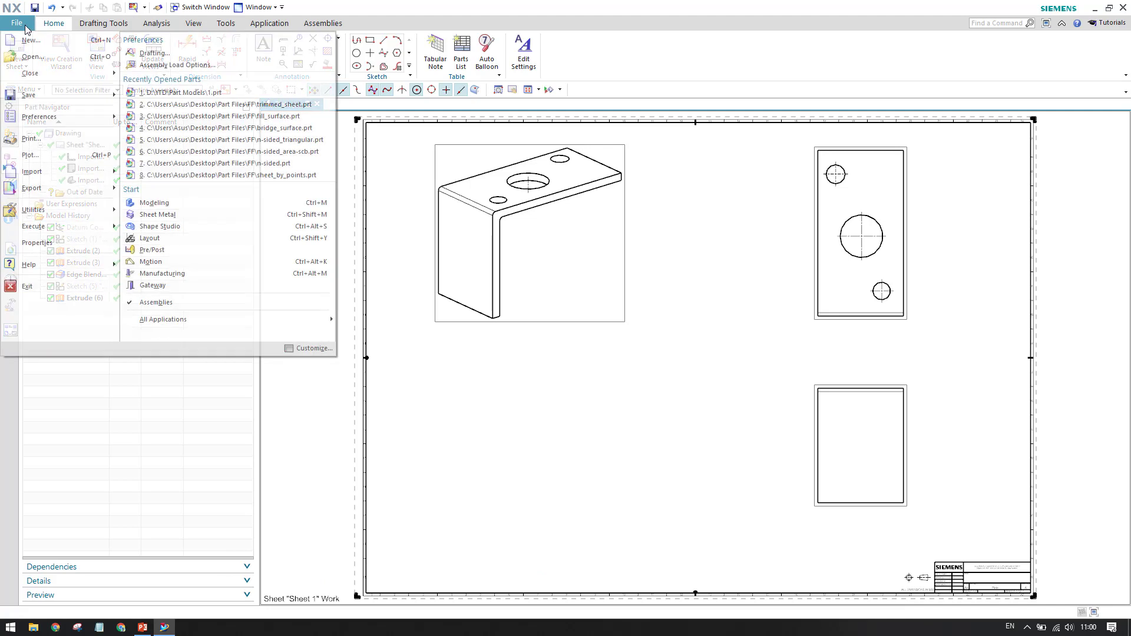
{"action": "left_click", "coordinate": [33, 56]}
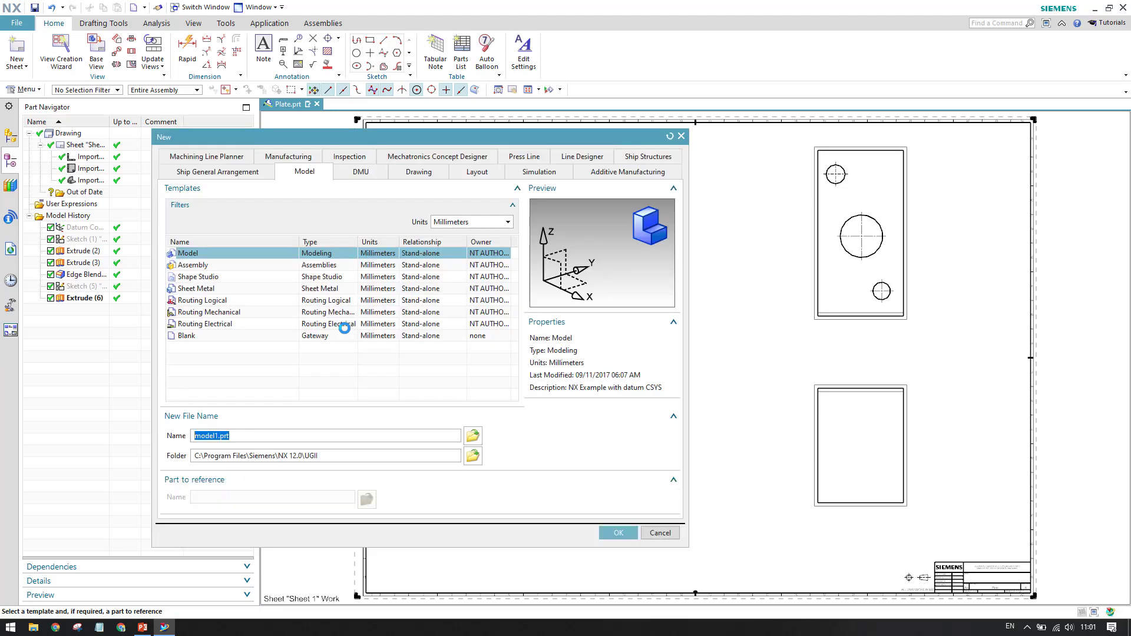
{"action": "left_click", "coordinate": [201, 266]}
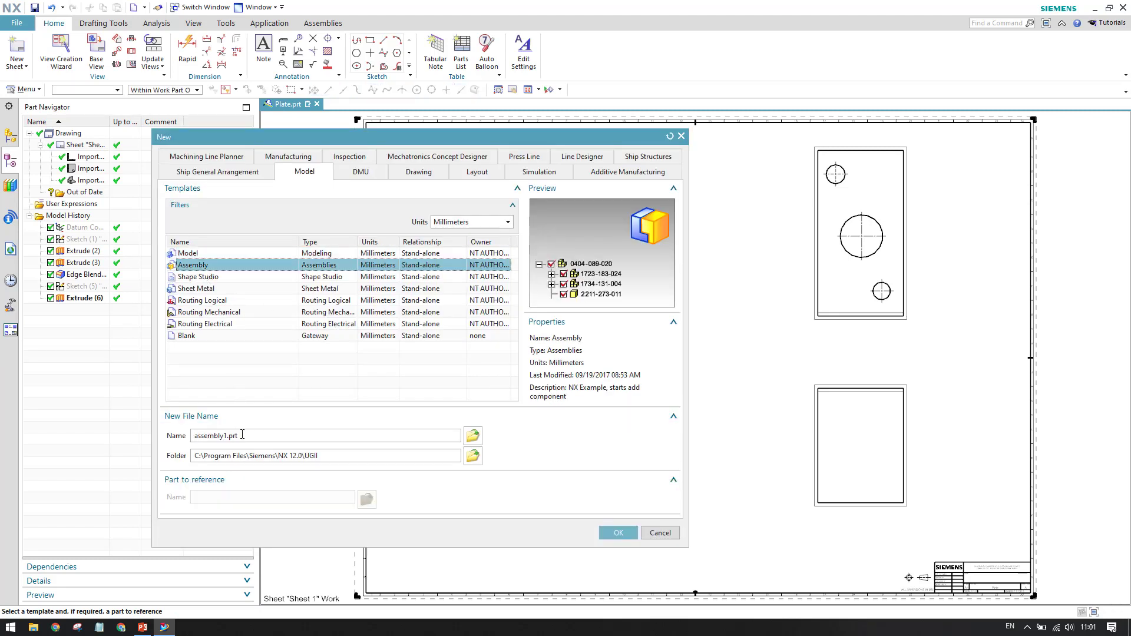
{"action": "type", "text": "plat"}
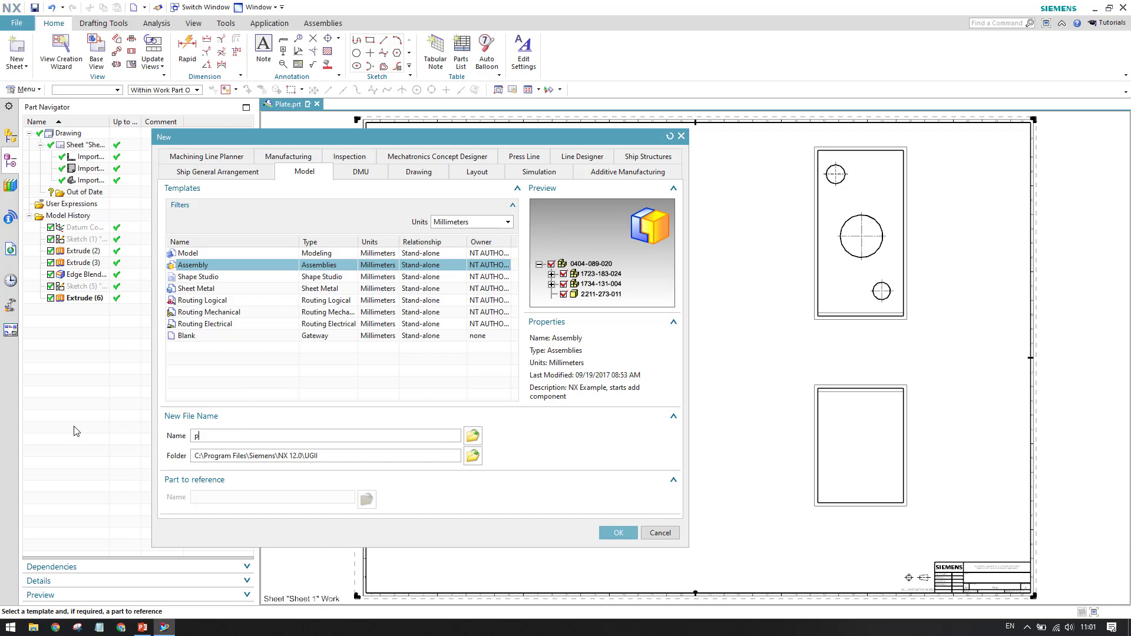
{"action": "type", "text": "e_dwg.prt"}
{"action": "left_click", "coordinate": [618, 532]}
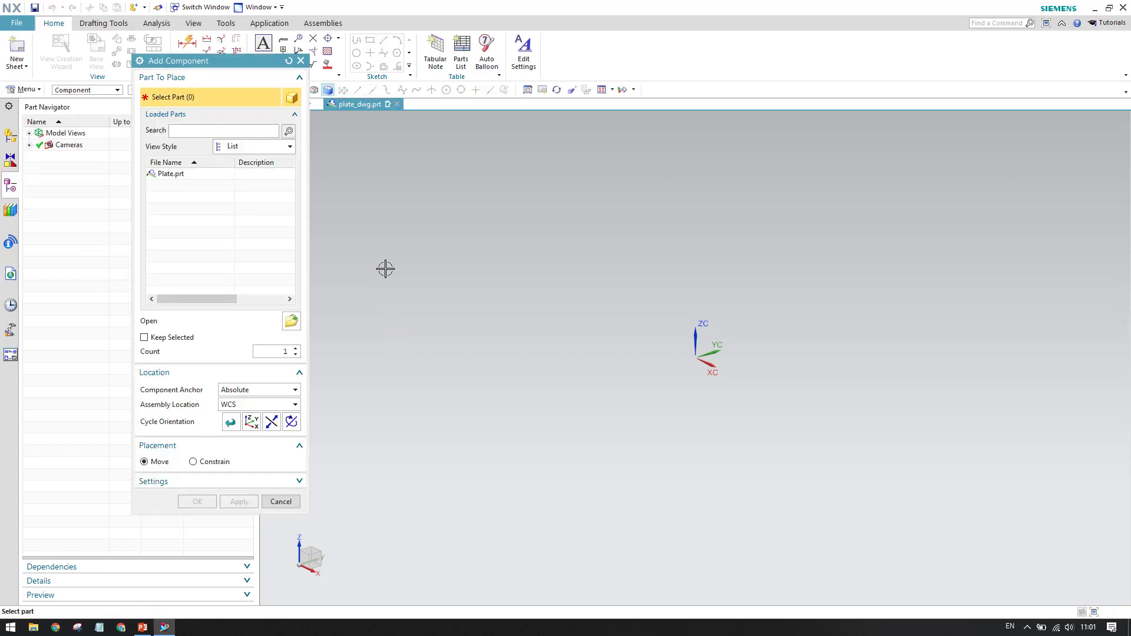
- Place Plate.prt as a component in plate_dwg and switch to Modeling
{"action": "left_click", "coordinate": [179, 177]}
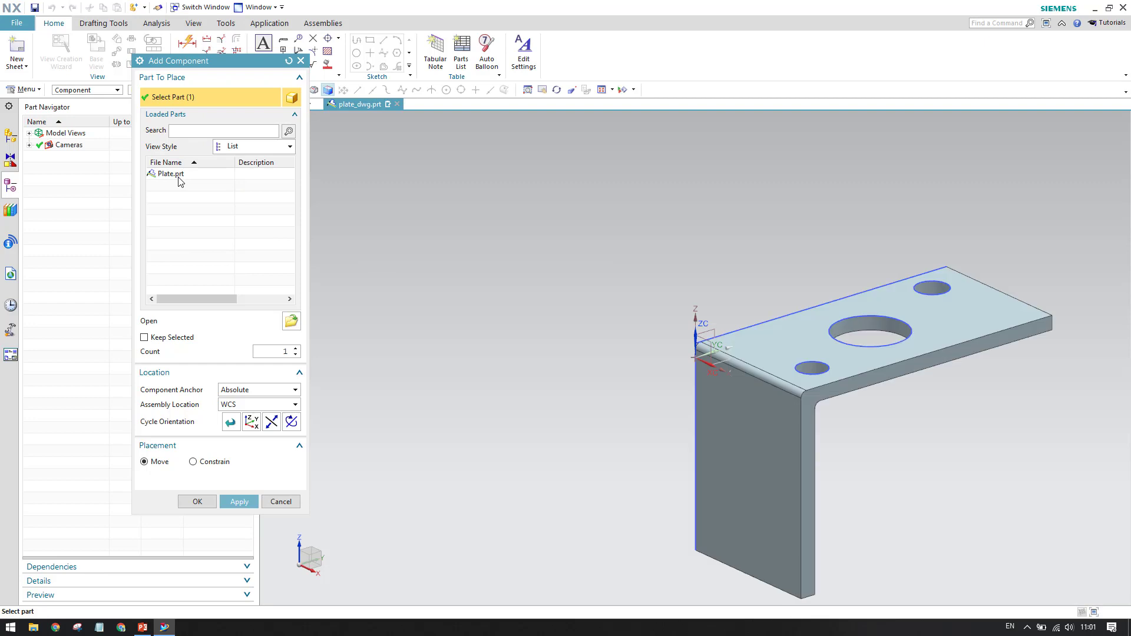
{"action": "left_click", "coordinate": [195, 536]}
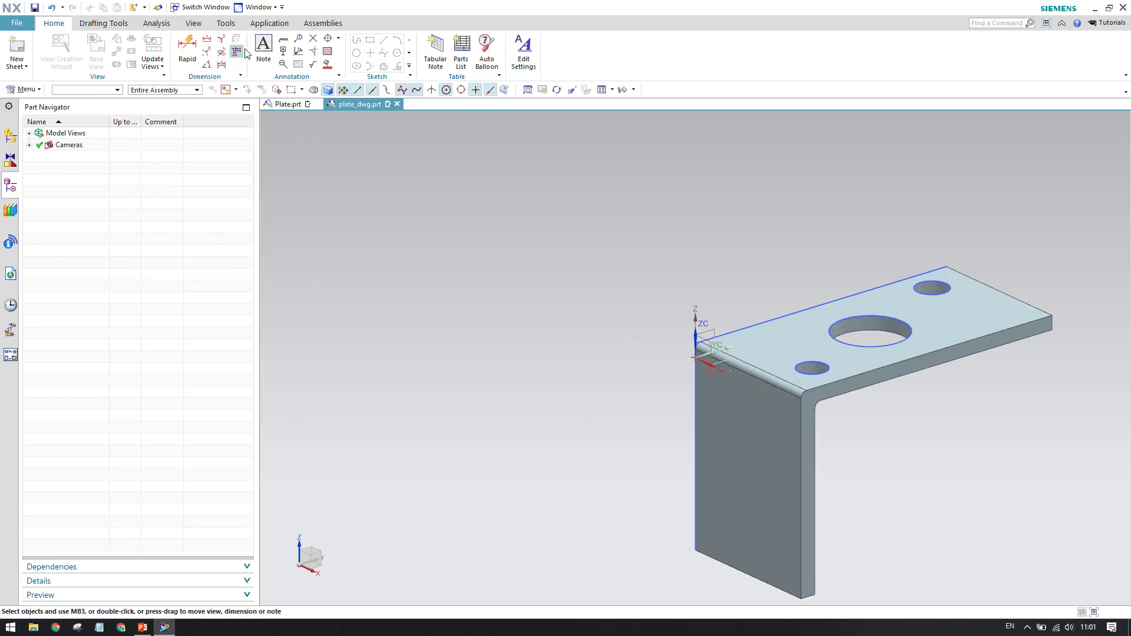
{"action": "left_click", "coordinate": [281, 24]}
{"action": "left_click", "coordinate": [33, 56]}
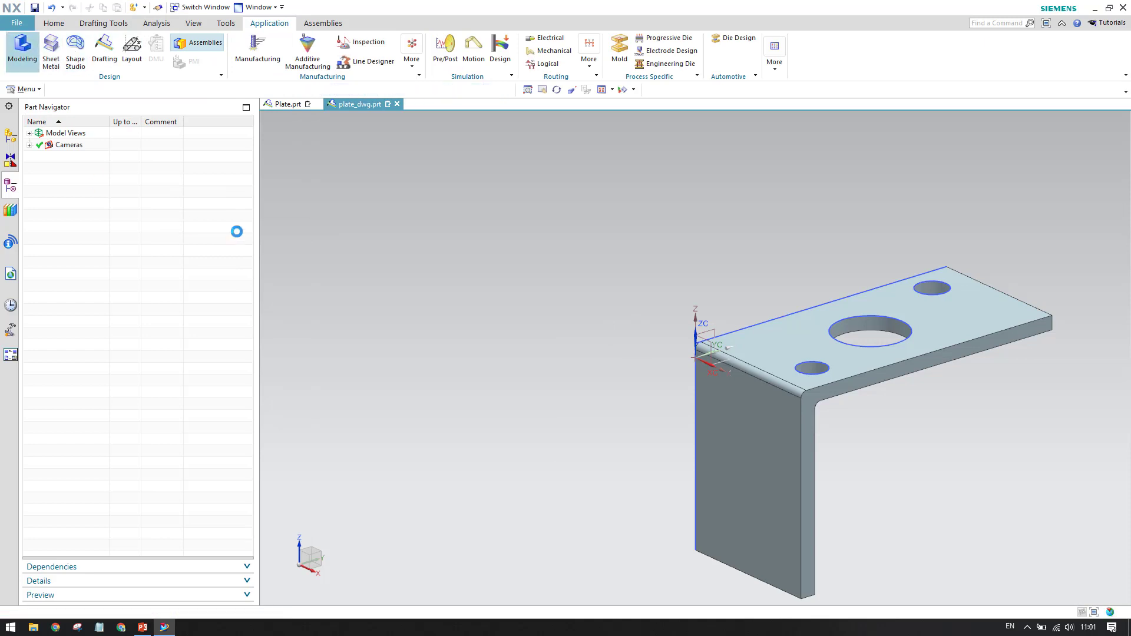
- Make plate_dwg the work part in the Assembly Navigator and reframe the bracket
{"action": "left_click", "coordinate": [10, 136]}
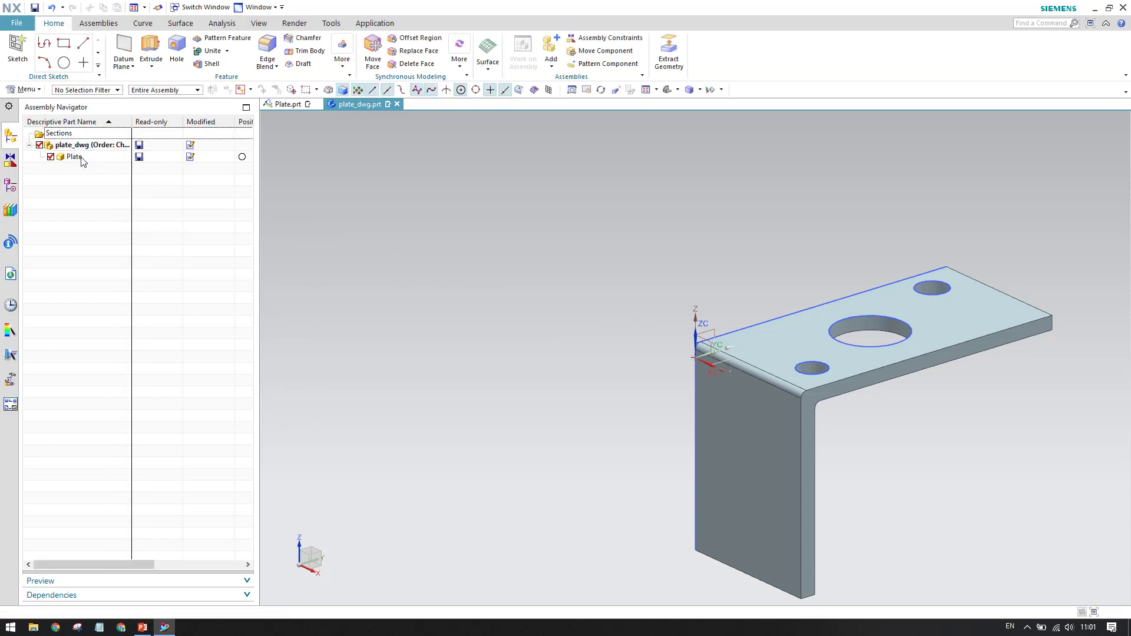
{"action": "double_click", "coordinate": [84, 158]}
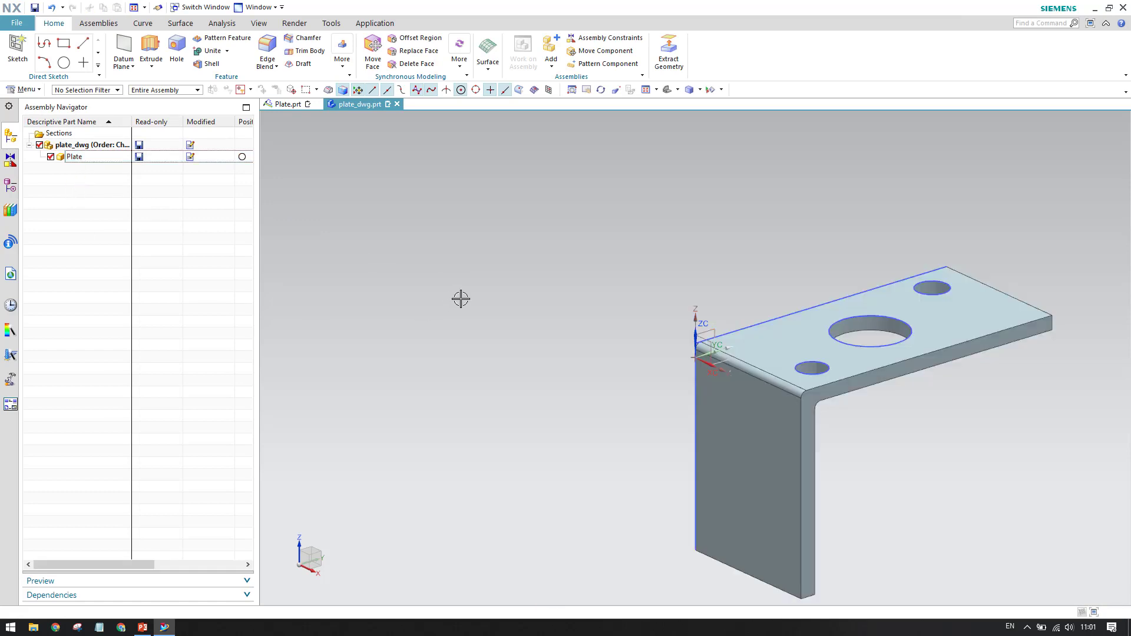
{"action": "middle_click_drag", "start_coordinate": [478, 254], "coordinate": [407, 295], "text": "shift"}
{"action": "scroll", "coordinate": [412, 300], "scroll_direction": "down", "scroll_amount": 2}
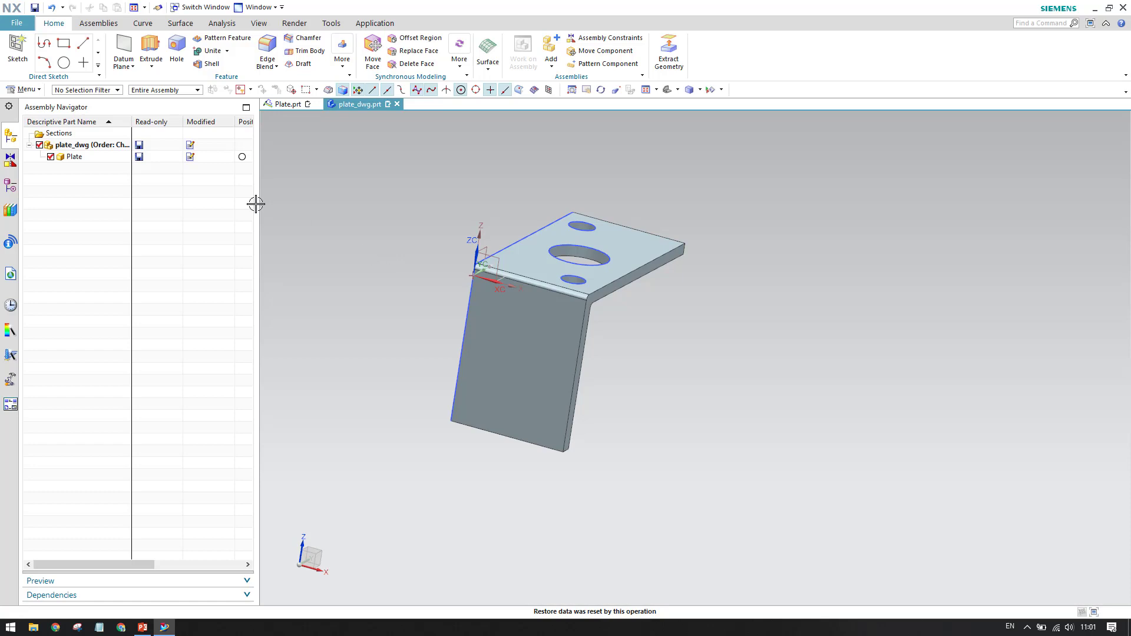
{"action": "left_click", "coordinate": [22, 25]}
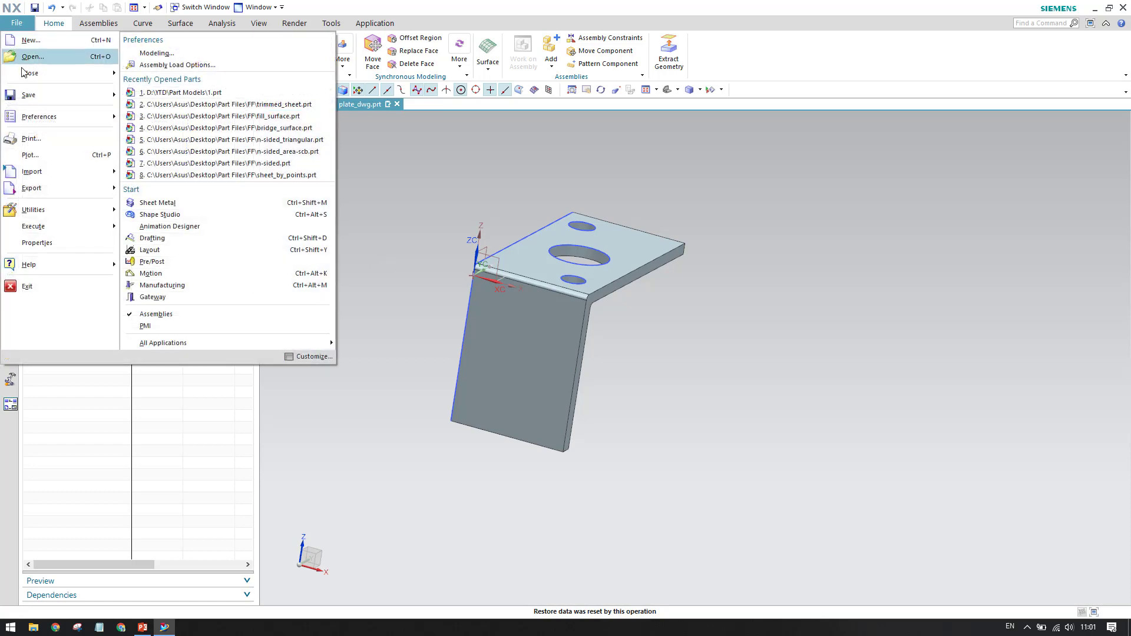
- Create an A0 drawing sheet in plate_dwg.prt from the template, leaving the title block unfilled
{"action": "left_click", "coordinate": [153, 238]}
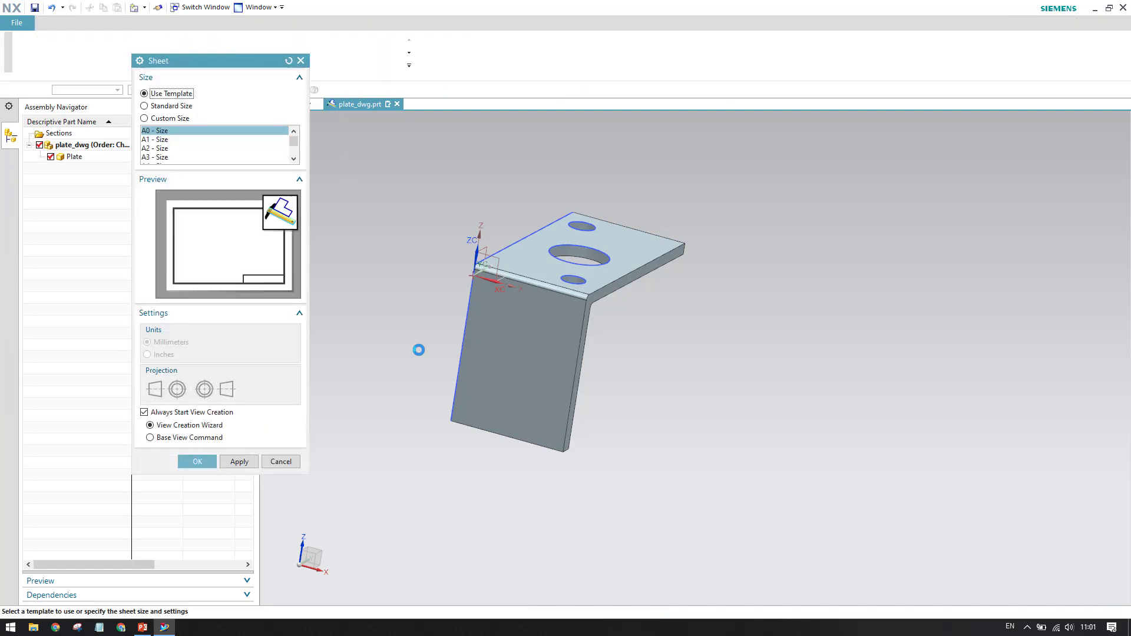
{"action": "left_click", "coordinate": [201, 461]}
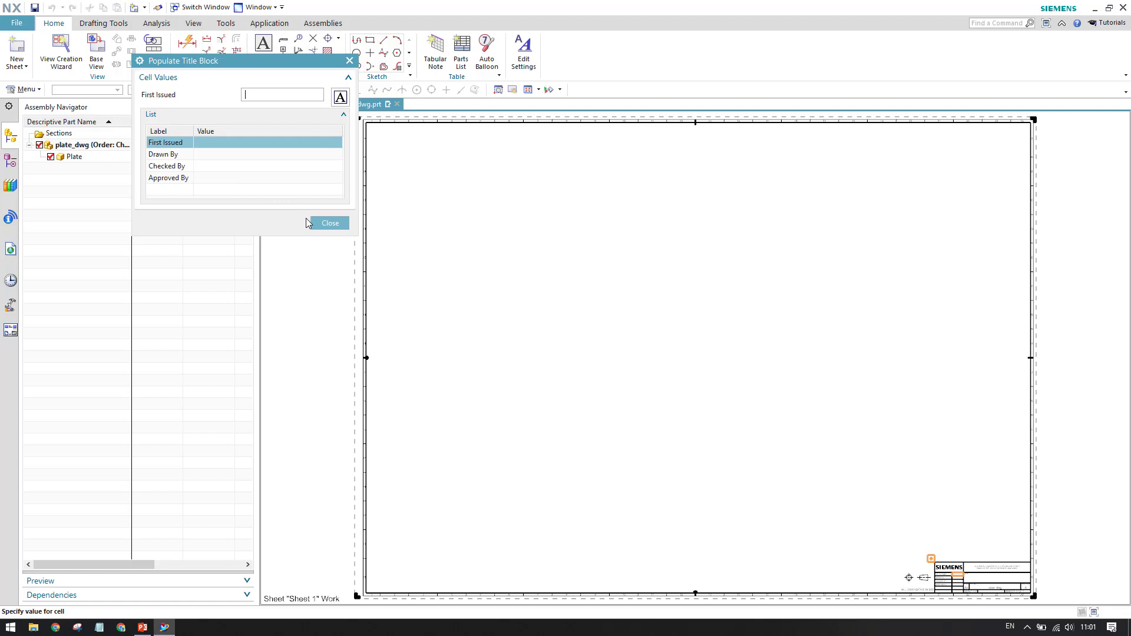
{"action": "left_click", "coordinate": [324, 223]}
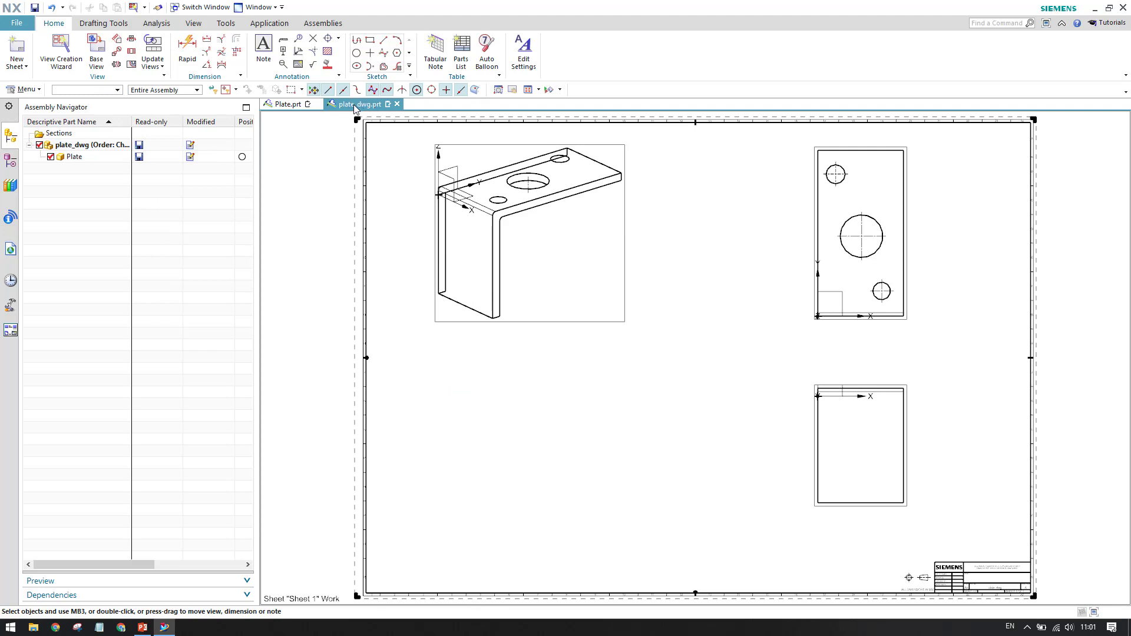
{"action": "left_click", "coordinate": [73, 157]}
{"action": "left_click", "coordinate": [68, 212]}
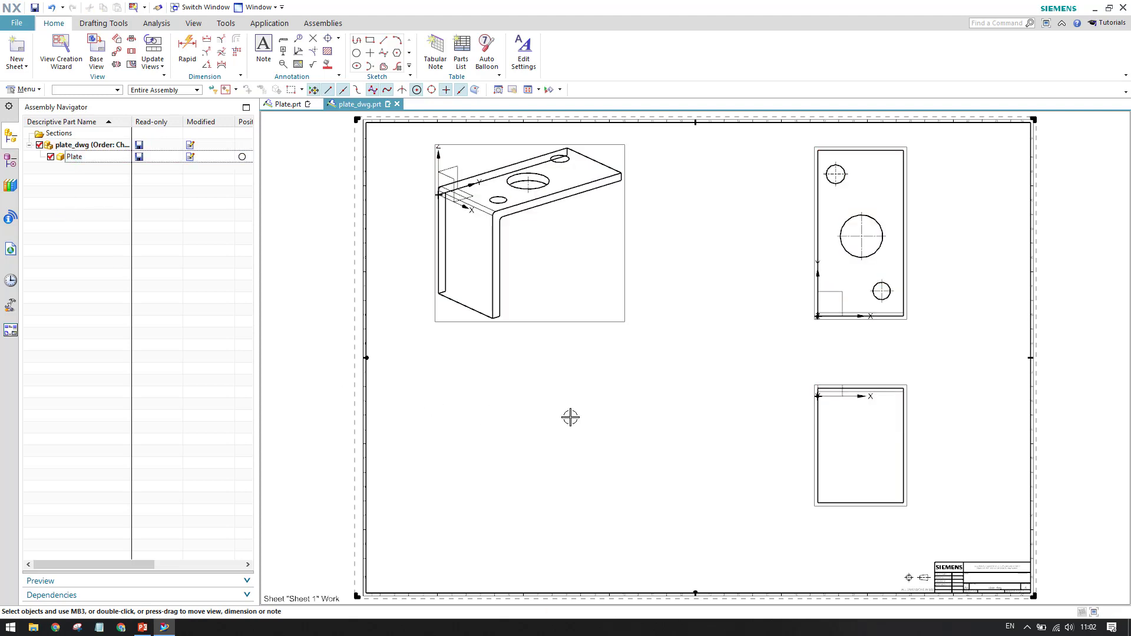
{"action": "left_click", "coordinate": [74, 157]}
{"action": "left_click", "coordinate": [266, 248]}
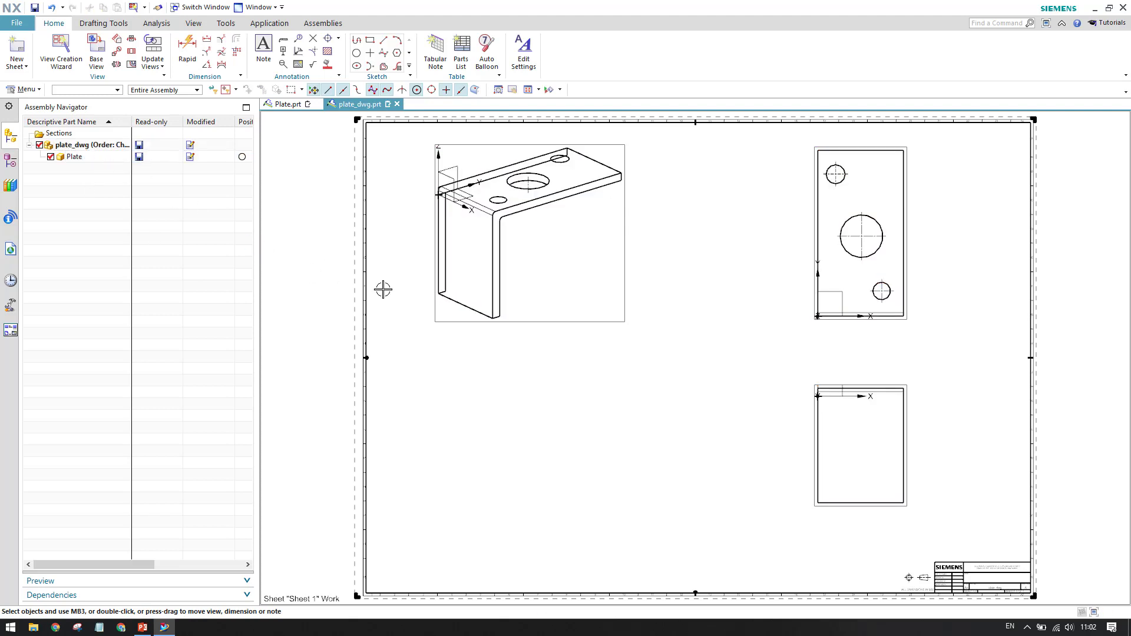
{"action": "left_click", "coordinate": [74, 157]}
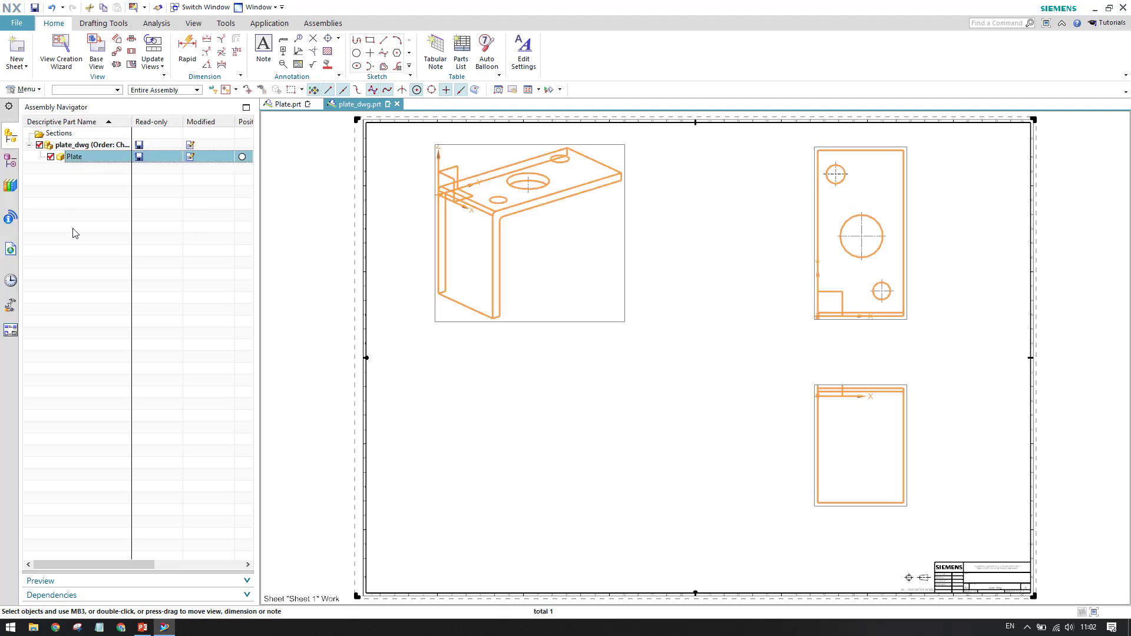
{"action": "left_click", "coordinate": [75, 241]}
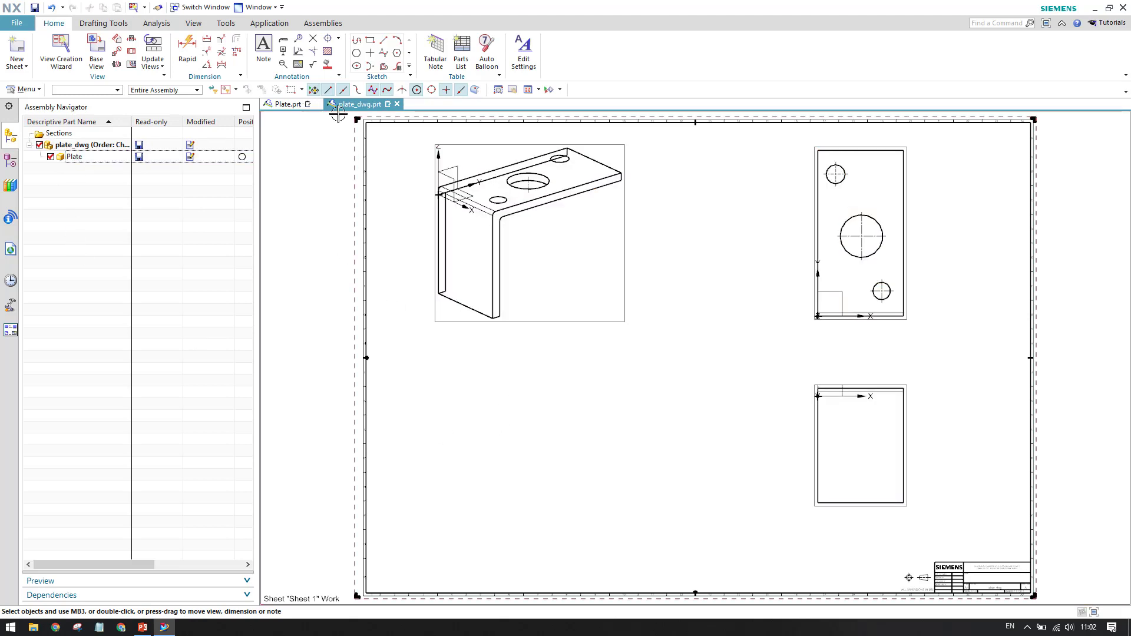
{"action": "mouse_move", "coordinate": [283, 108]}
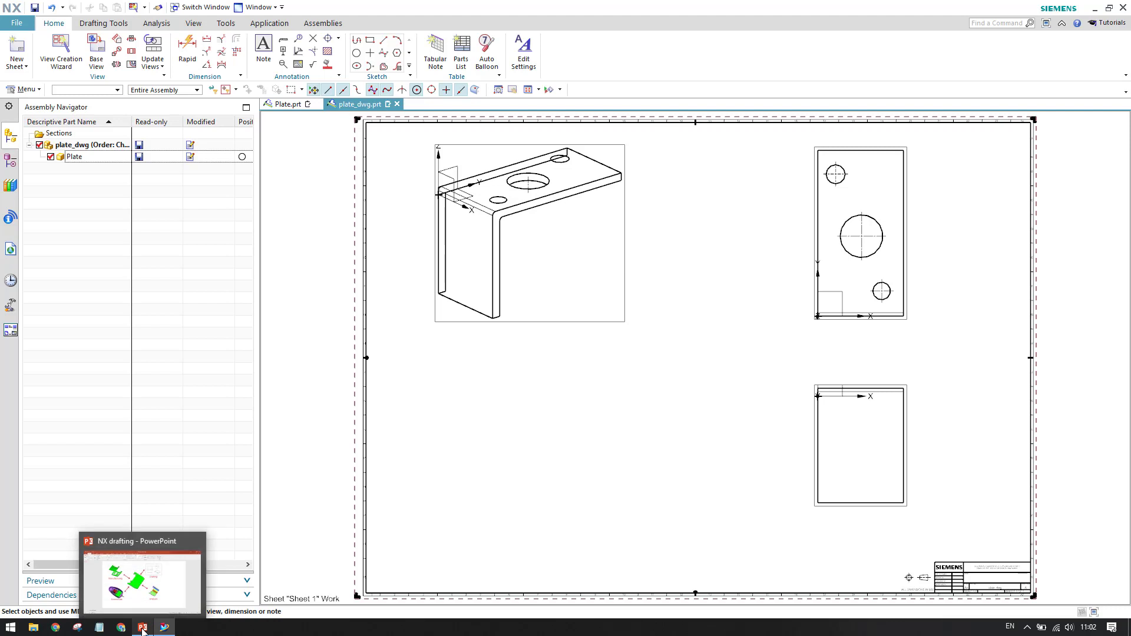
{"action": "key", "text": "alt+Tab"}
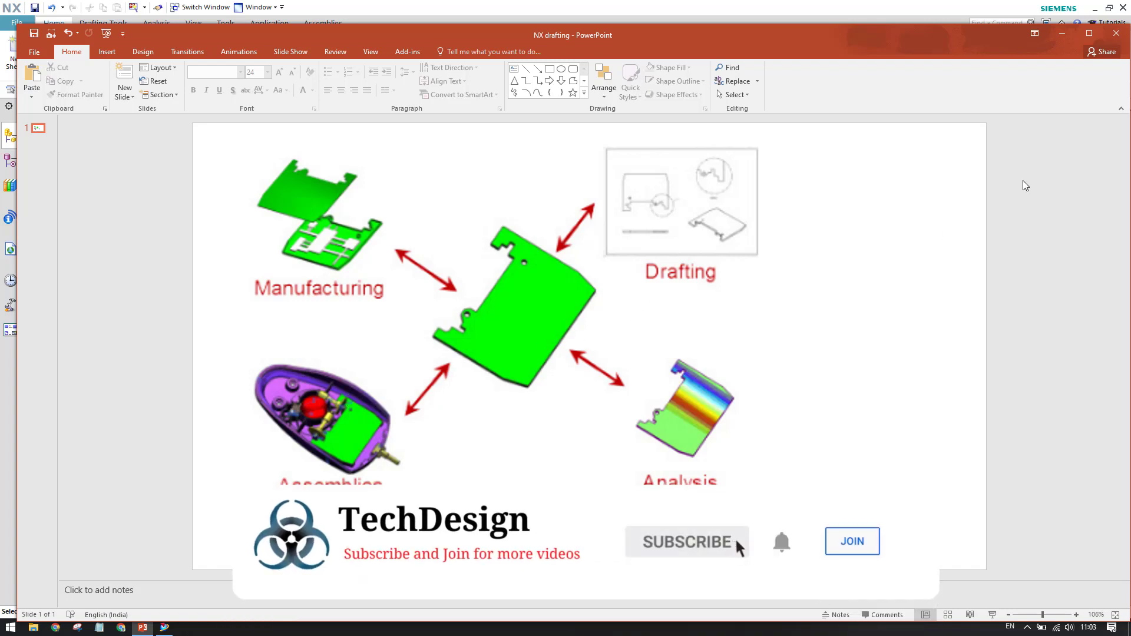
{"action": "left_click", "coordinate": [1053, 39]}
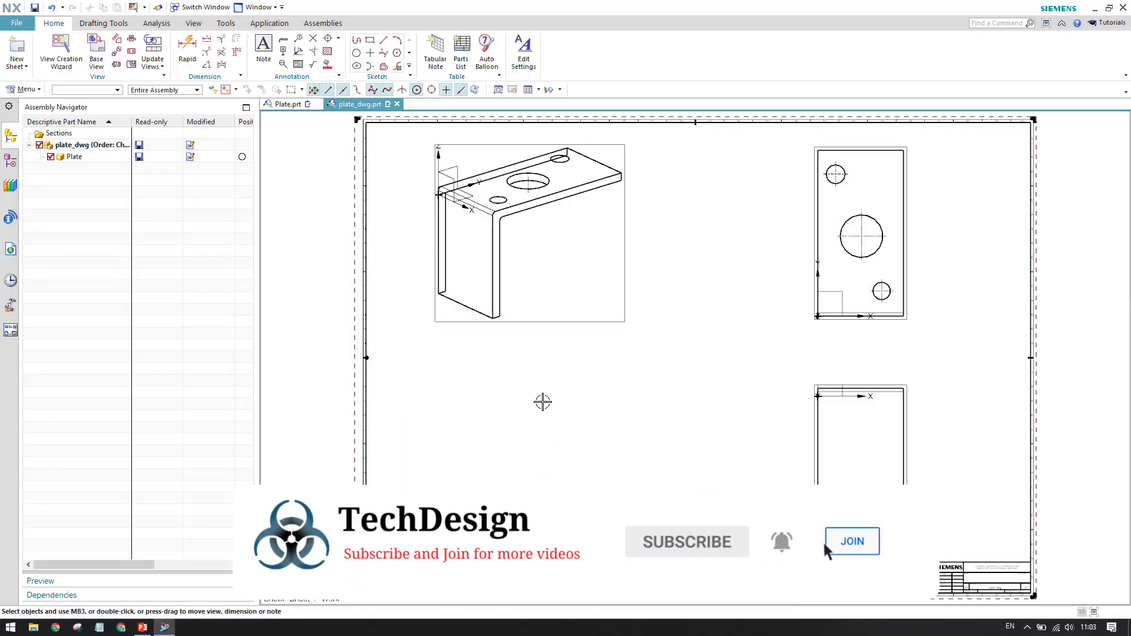